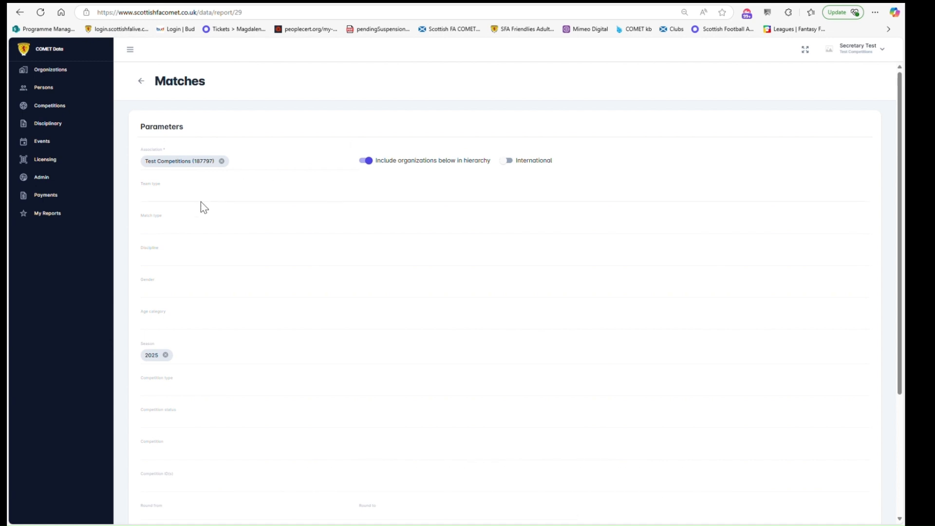
- Set the Competition filter of the Matches report to COMET Test Competition 24/25
{"action": "scroll", "coordinate": [195, 236], "scroll_direction": "down", "scroll_amount": 4}
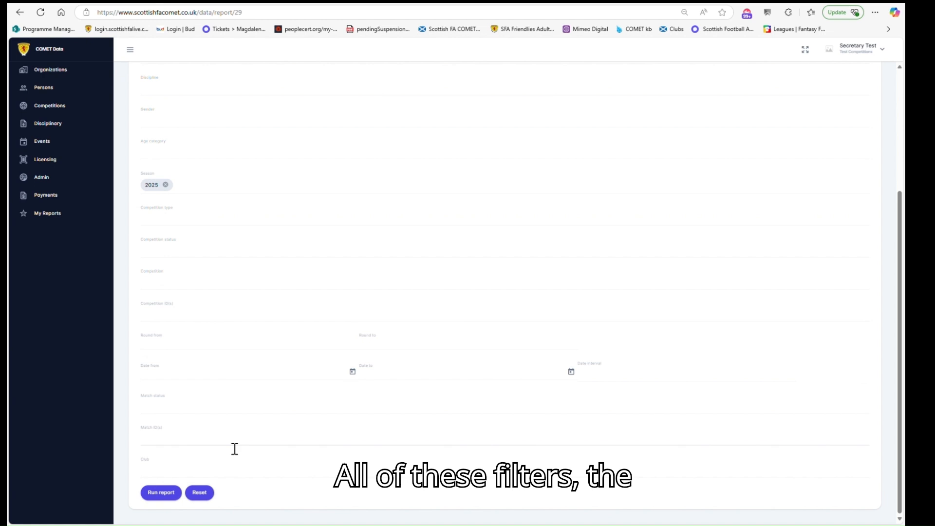
{"action": "scroll", "coordinate": [234, 449], "scroll_direction": "up", "scroll_amount": 4}
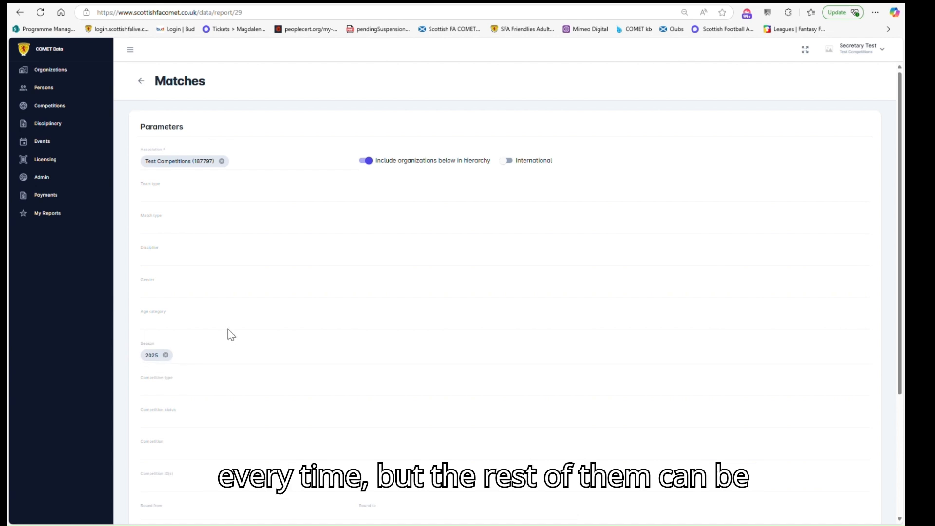
{"action": "scroll", "coordinate": [228, 336], "scroll_direction": "down", "scroll_amount": 4}
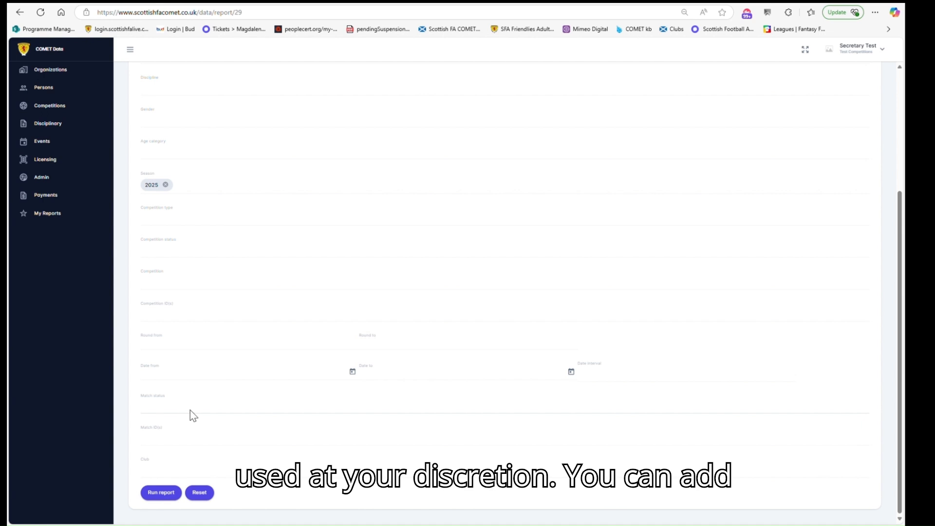
{"action": "scroll", "coordinate": [277, 428], "scroll_direction": "up", "scroll_amount": 4}
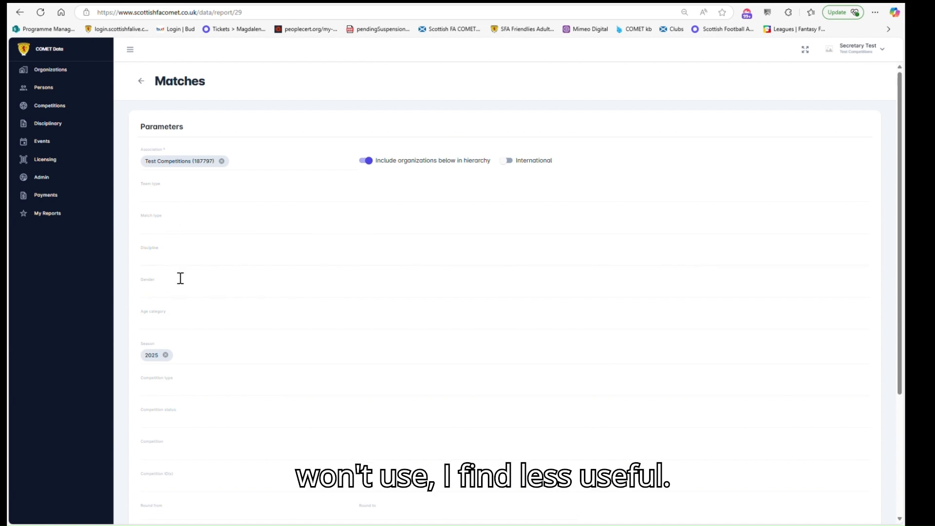
{"action": "scroll", "coordinate": [209, 324], "scroll_direction": "down", "scroll_amount": 2}
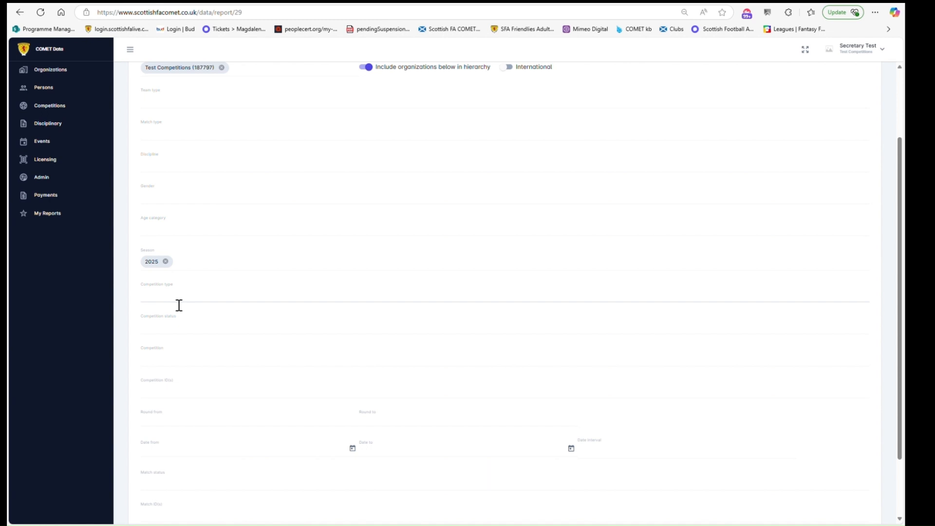
{"action": "scroll", "coordinate": [167, 299], "scroll_direction": "down", "scroll_amount": 1}
{"action": "left_click", "coordinate": [156, 251]}
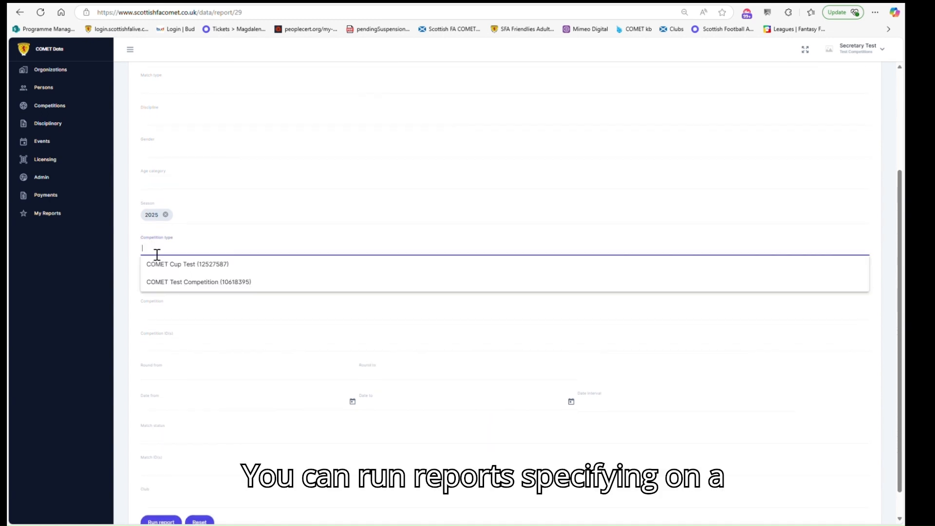
{"action": "left_click", "coordinate": [127, 254]}
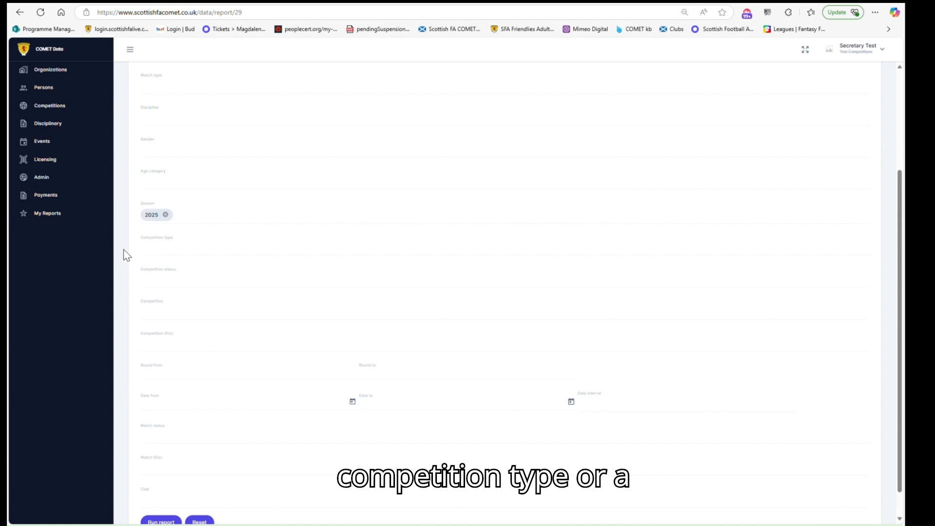
{"action": "left_click", "coordinate": [168, 318]}
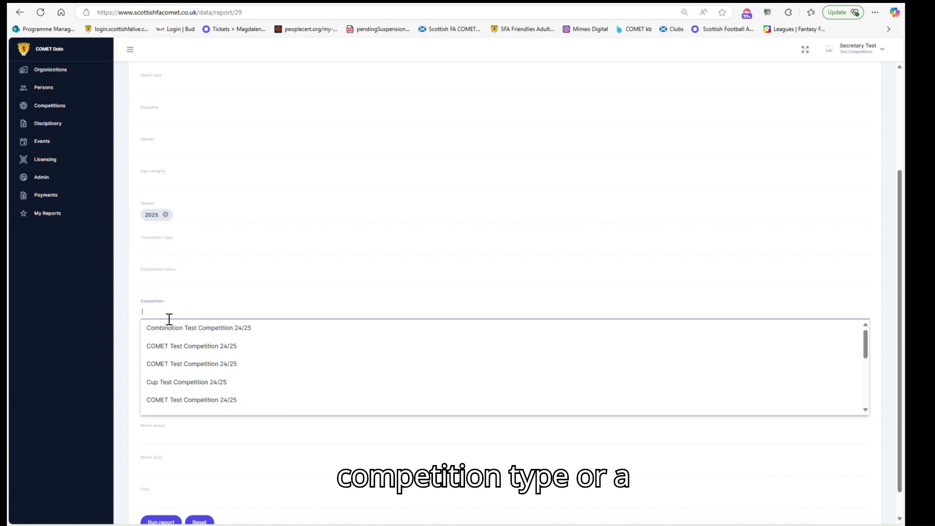
{"action": "left_click", "coordinate": [214, 349]}
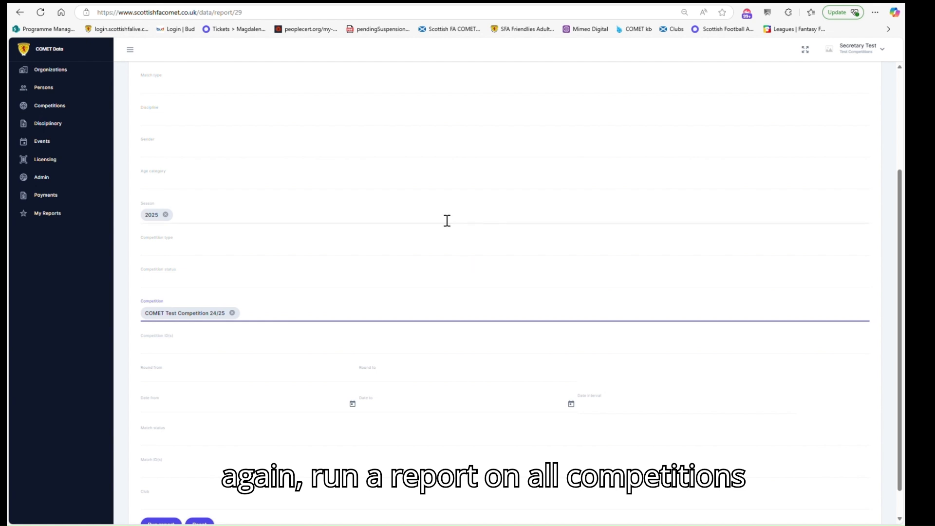
- Set the Match status filter to SCHEDULED
{"action": "scroll", "coordinate": [192, 116], "scroll_direction": "up", "scroll_amount": 3}
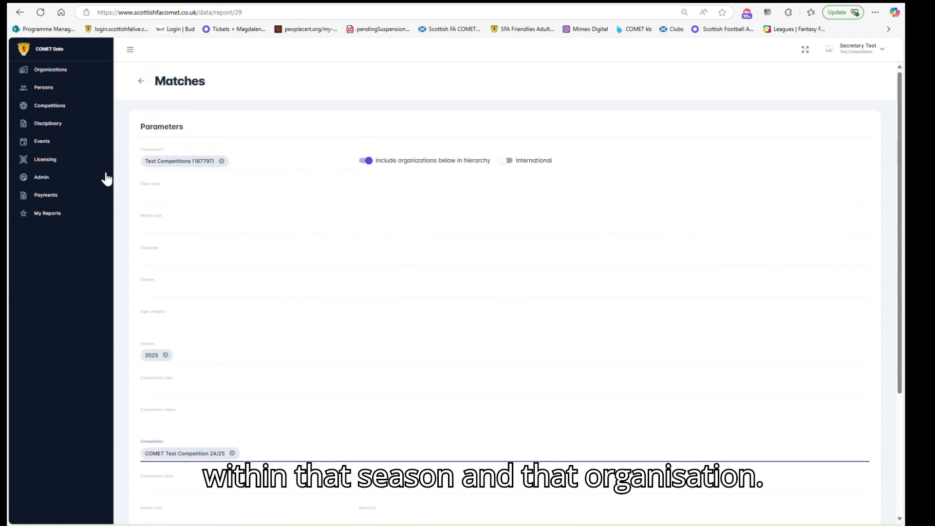
{"action": "scroll", "coordinate": [348, 276], "scroll_direction": "down", "scroll_amount": 3}
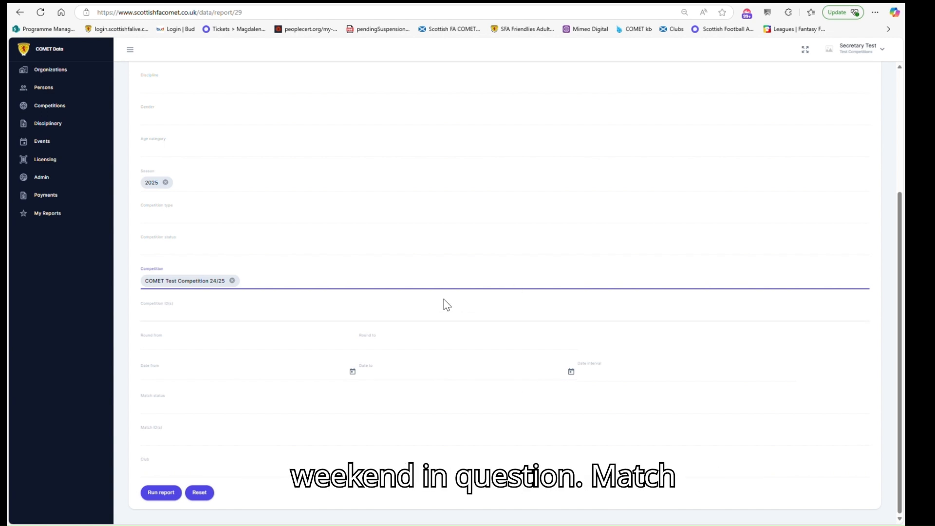
{"action": "left_click", "coordinate": [189, 413]}
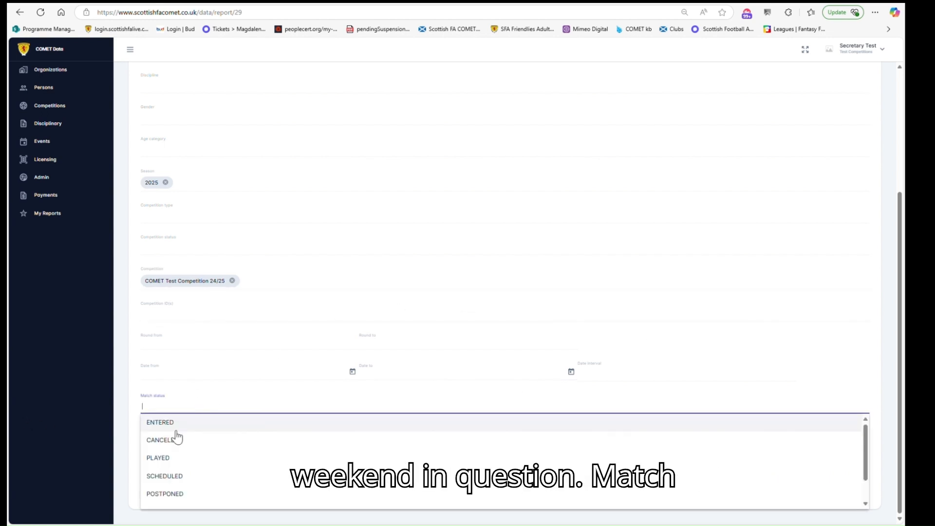
{"action": "scroll", "coordinate": [175, 463], "scroll_direction": "down", "scroll_amount": 1}
{"action": "scroll", "coordinate": [176, 484], "scroll_direction": "up", "scroll_amount": 1}
{"action": "scroll", "coordinate": [184, 492], "scroll_direction": "down", "scroll_amount": 1}
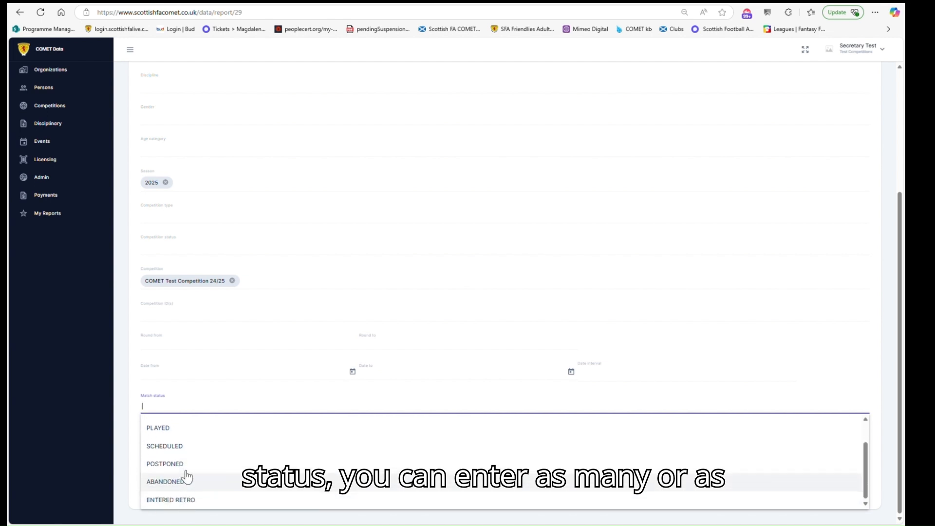
{"action": "left_click", "coordinate": [183, 445]}
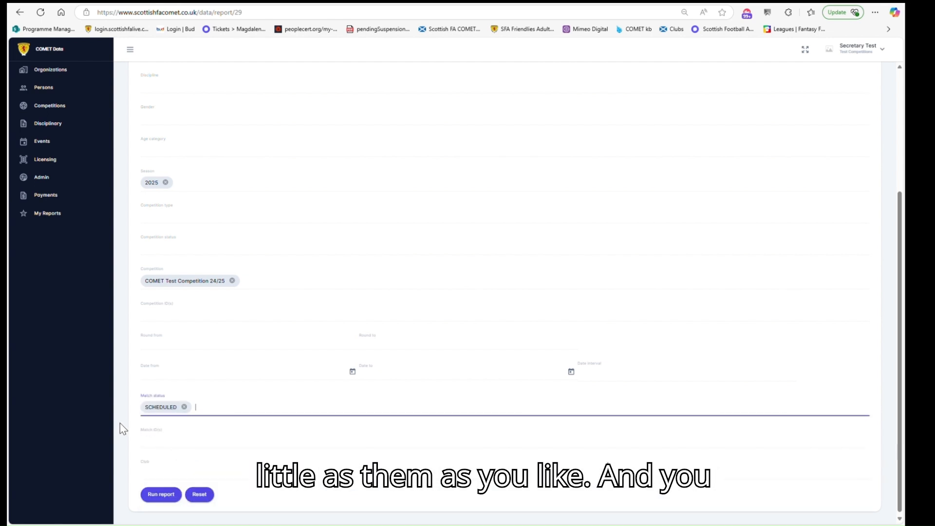
- Run the report and scroll the results table sideways
{"action": "left_click", "coordinate": [161, 495]}
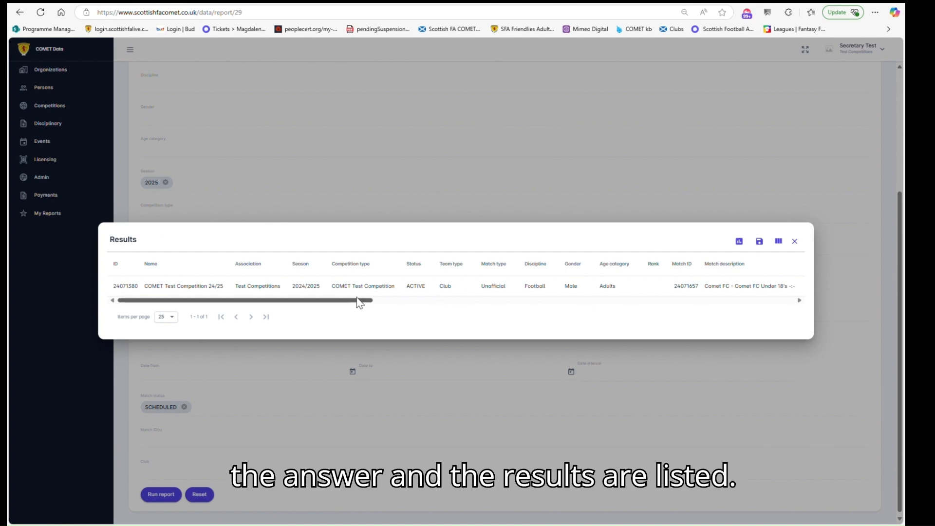
{"action": "mouse_move", "coordinate": [209, 300]}
{"action": "left_mouse_down"}
{"action": "mouse_move", "coordinate": [690, 299]}
{"action": "mouse_move", "coordinate": [209, 311]}
{"action": "left_mouse_up"}
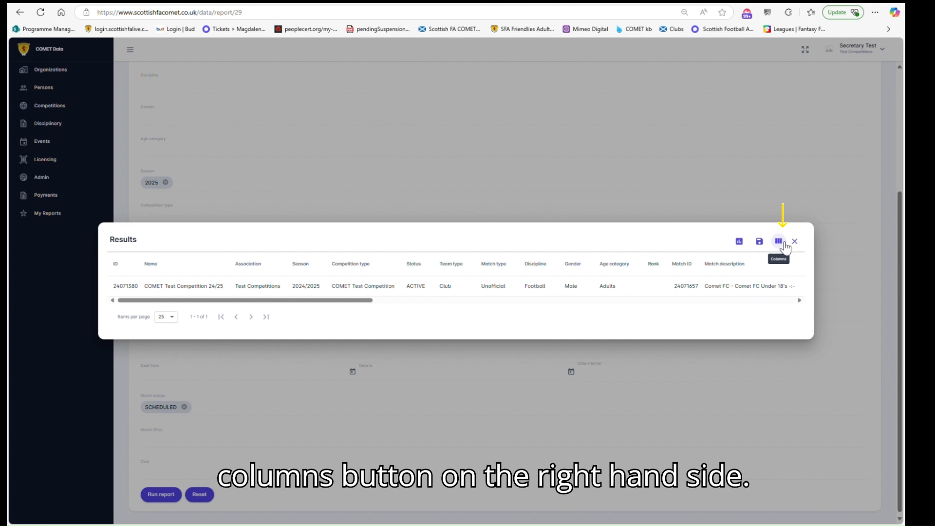
- Hide the Rank and Age category columns from the results table
{"action": "left_click", "coordinate": [785, 244]}
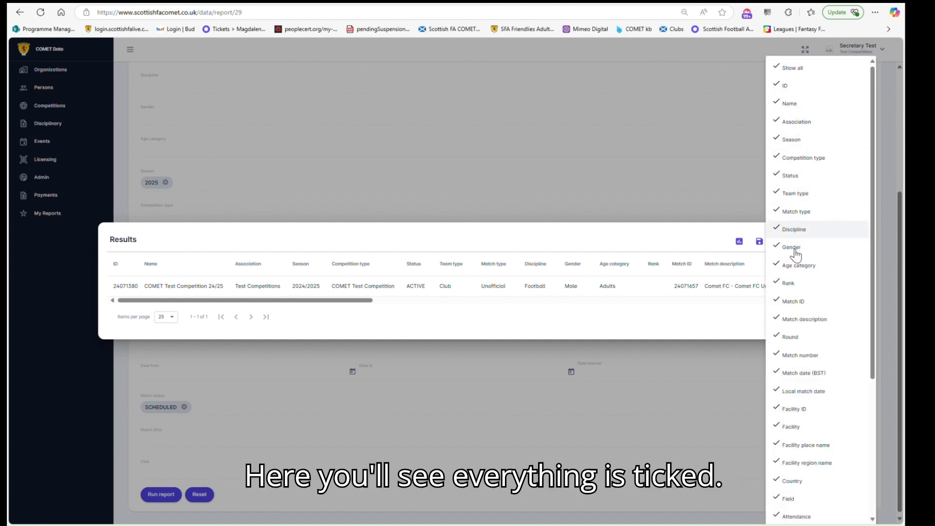
{"action": "scroll", "coordinate": [806, 365], "scroll_direction": "down", "scroll_amount": 4}
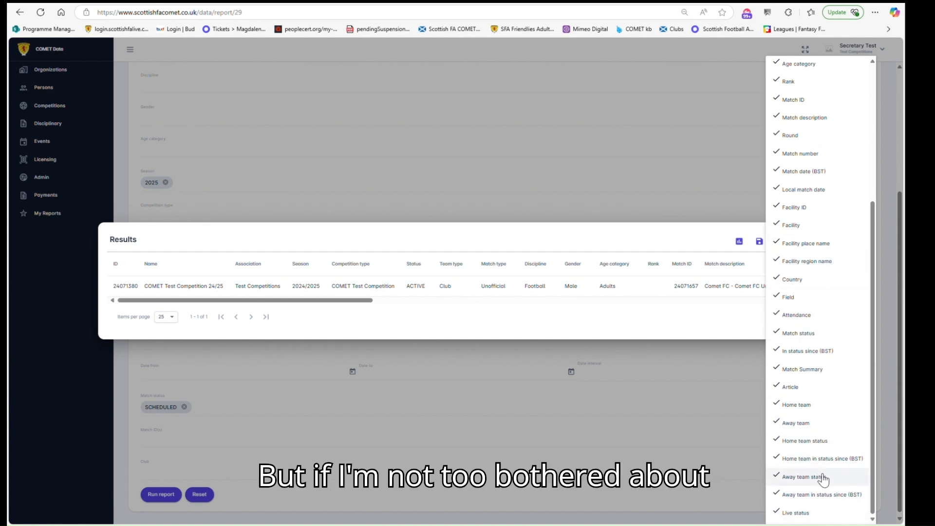
{"action": "scroll", "coordinate": [825, 477], "scroll_direction": "up", "scroll_amount": 4}
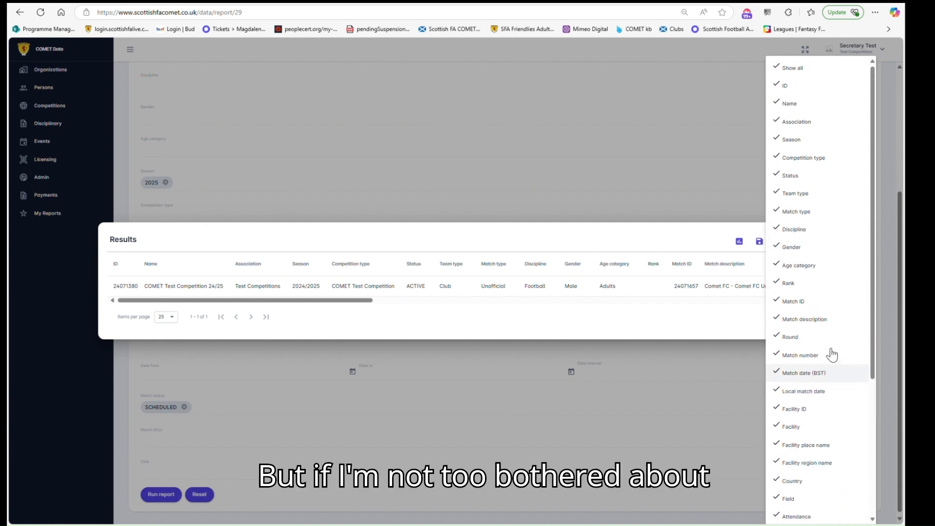
{"action": "left_click", "coordinate": [805, 285]}
{"action": "left_click", "coordinate": [798, 266]}
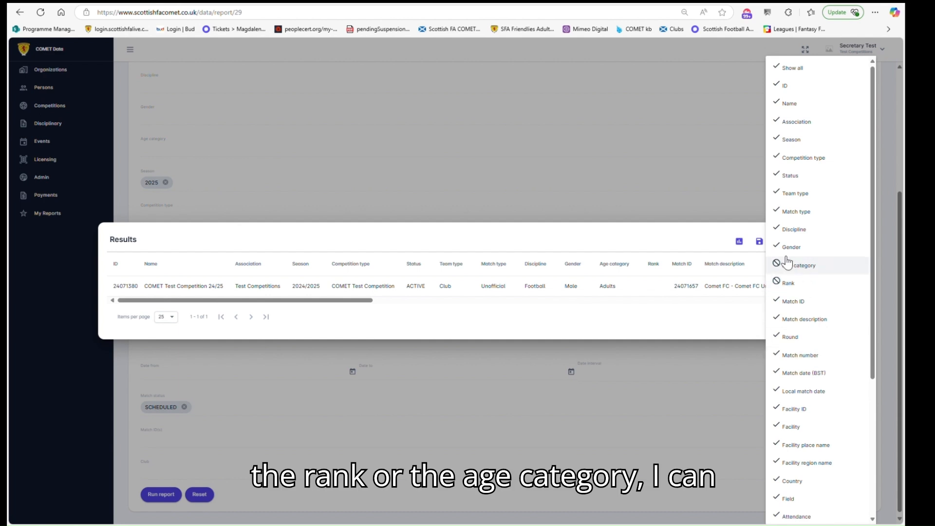
{"action": "left_click", "coordinate": [645, 235]}
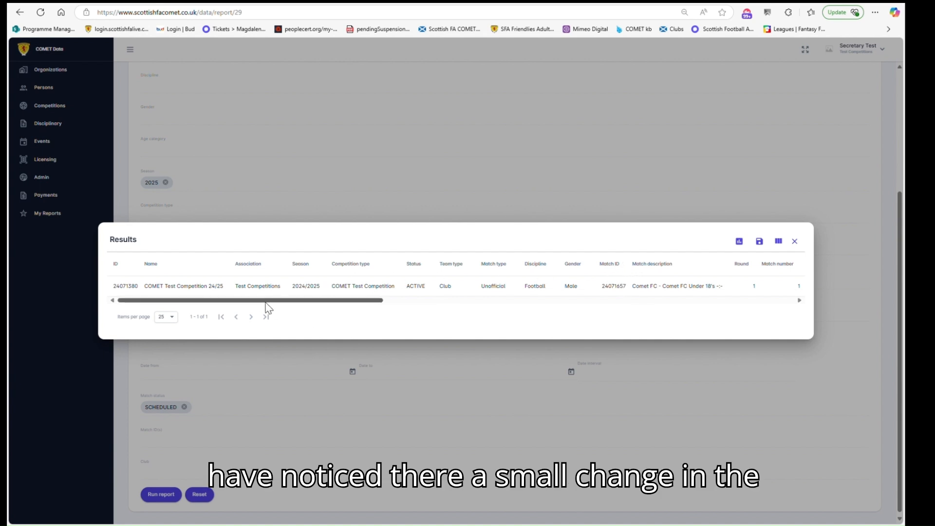
- Export the report results to Excel
{"action": "mouse_move", "coordinate": [273, 300]}
{"action": "left_mouse_down"}
{"action": "mouse_move", "coordinate": [695, 324]}
{"action": "mouse_move", "coordinate": [511, 302]}
{"action": "mouse_move", "coordinate": [265, 299]}
{"action": "left_mouse_up"}
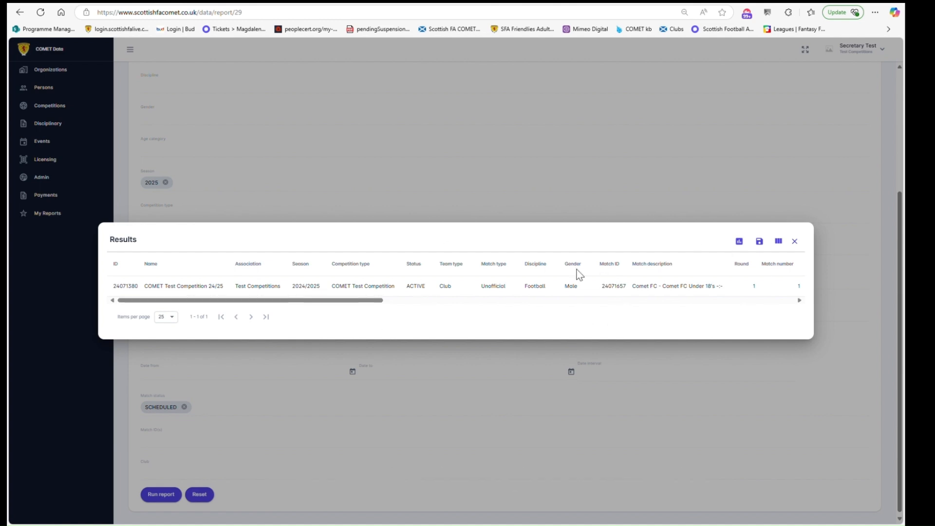
{"action": "left_click", "coordinate": [740, 242]}
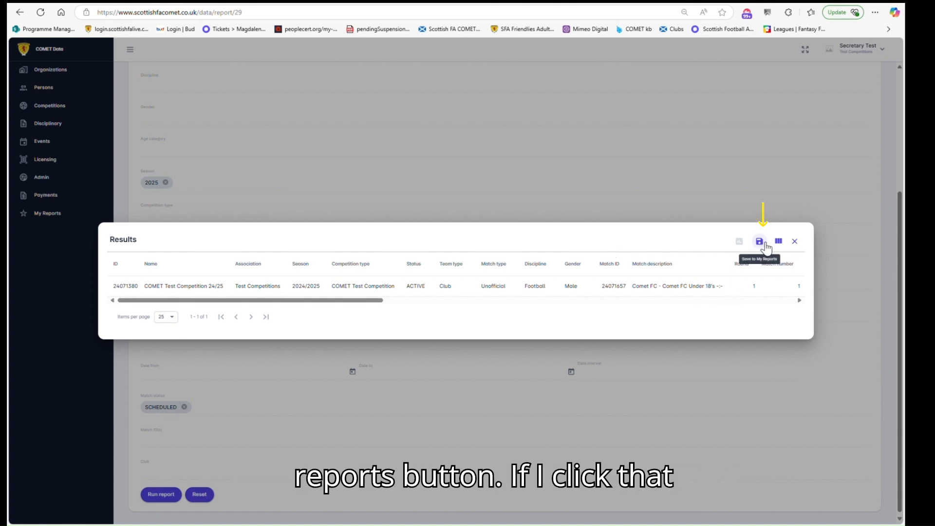
- Save the report to My Reports under the name "matches in scheduled"
{"action": "left_click", "coordinate": [760, 242]}
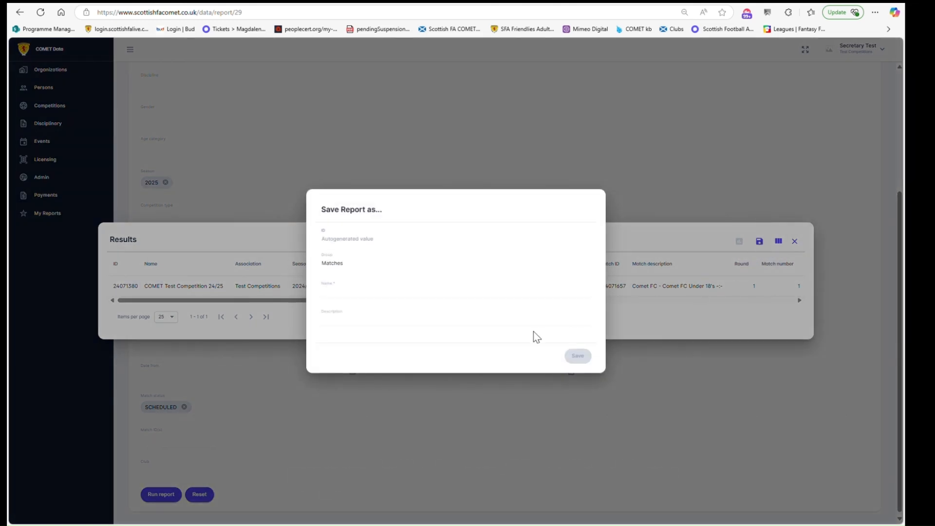
{"action": "left_click", "coordinate": [348, 295]}
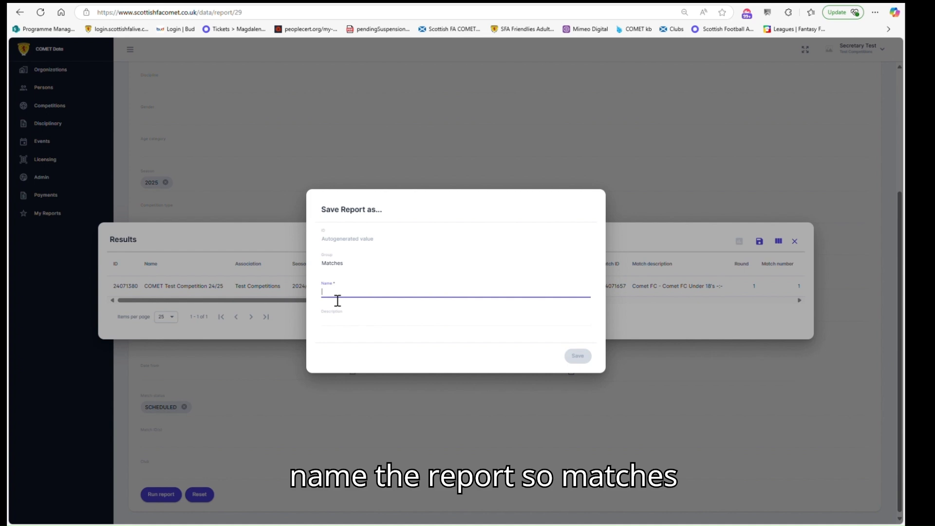
{"action": "type", "text": "matches in scheduled"}
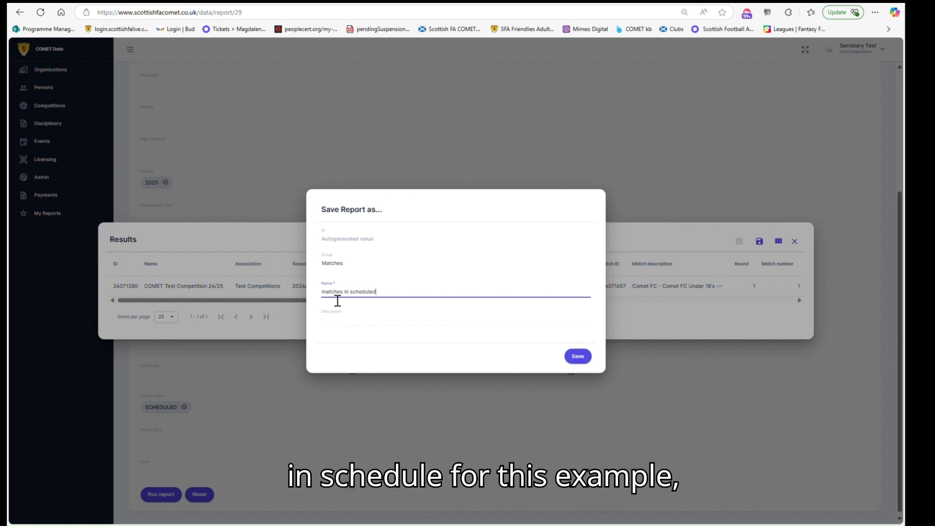
{"action": "left_click", "coordinate": [584, 358]}
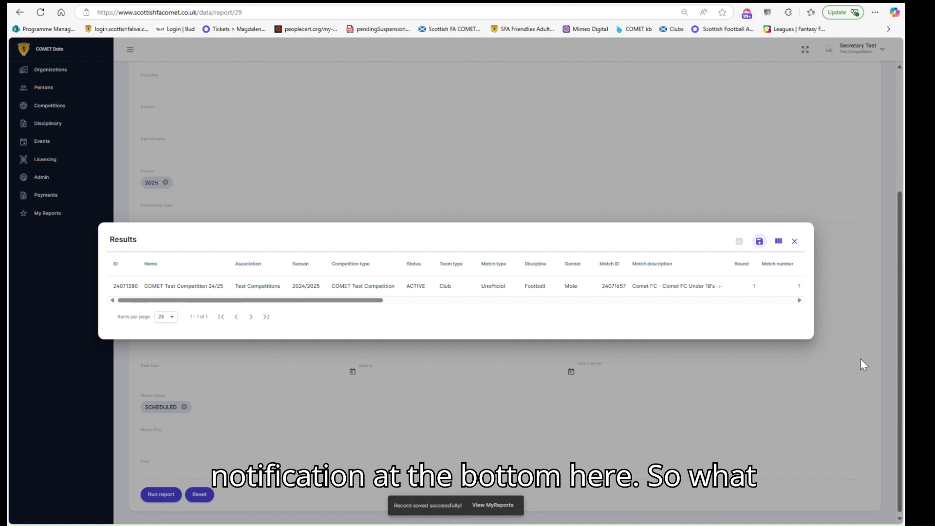
- Close the results, go to My Reports, and run the saved "matches in scheduled" report
{"action": "left_click", "coordinate": [794, 241]}
{"action": "scroll", "coordinate": [270, 268], "scroll_direction": "up", "scroll_amount": 4}
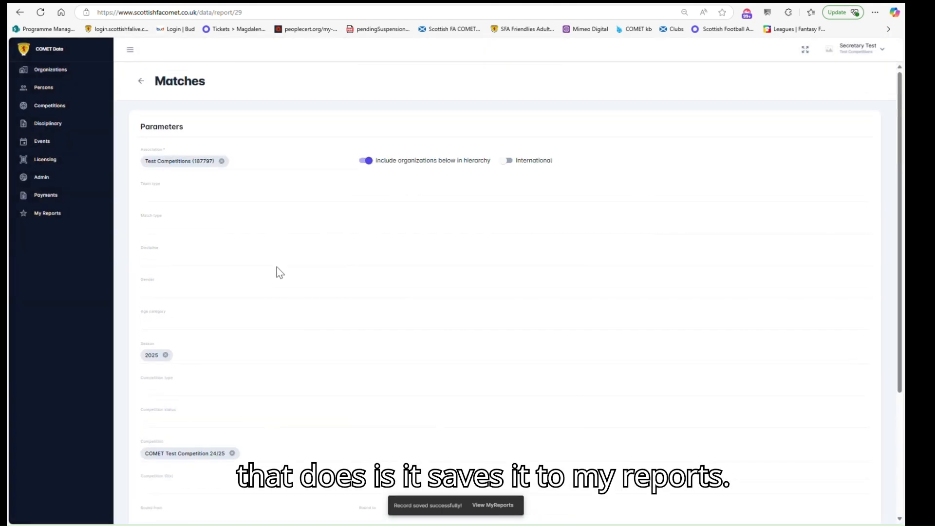
{"action": "left_click", "coordinate": [49, 220]}
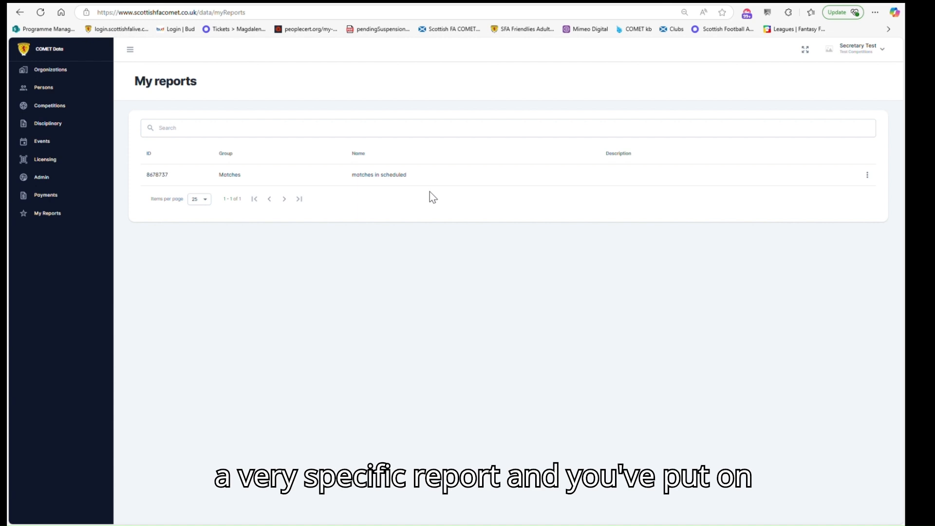
{"action": "left_click", "coordinate": [867, 175]}
{"action": "left_click", "coordinate": [860, 212]}
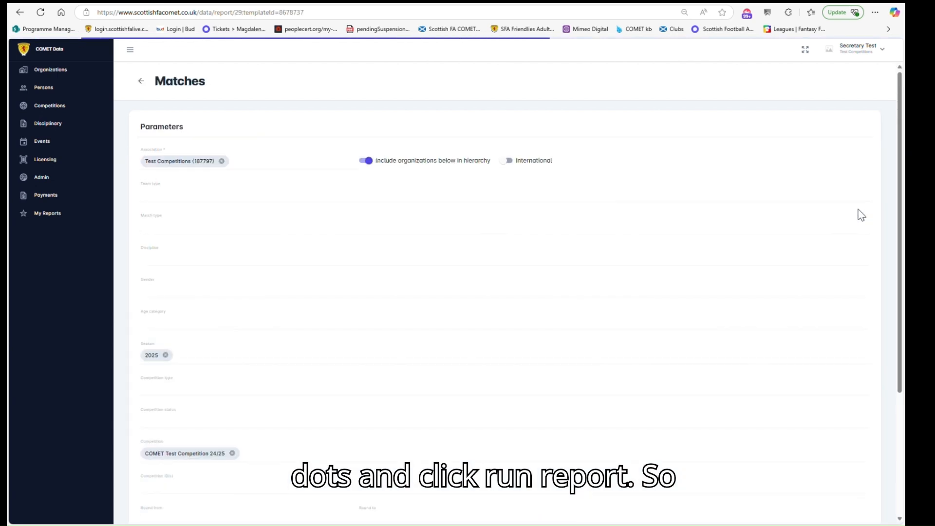
- Review the saved report's preset filter parameters
{"action": "scroll", "coordinate": [622, 194], "scroll_direction": "down", "scroll_amount": 2}
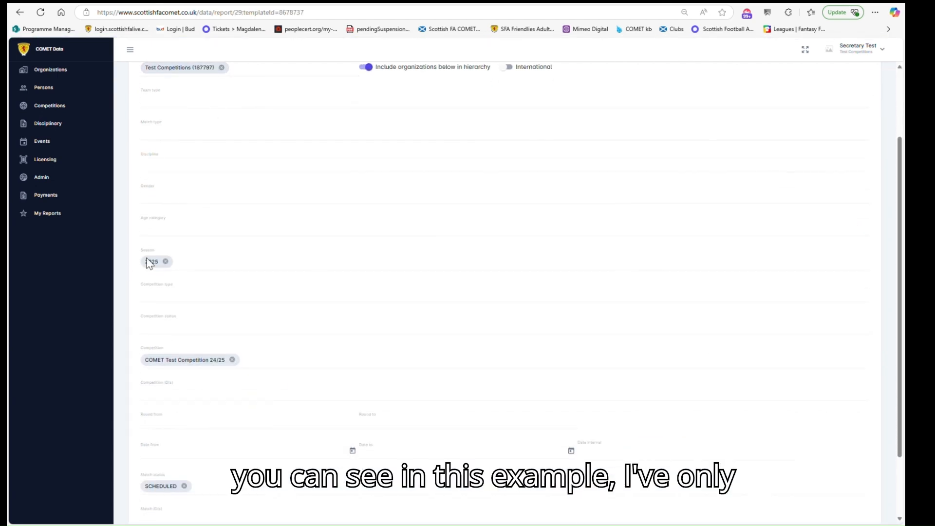
{"action": "scroll", "coordinate": [190, 353], "scroll_direction": "down", "scroll_amount": 2}
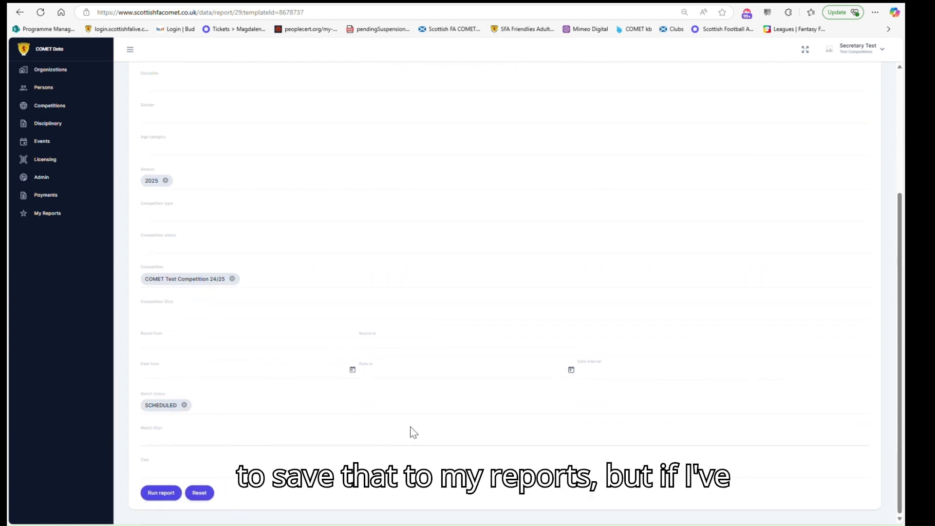
{"action": "scroll", "coordinate": [325, 385], "scroll_direction": "up", "scroll_amount": 2}
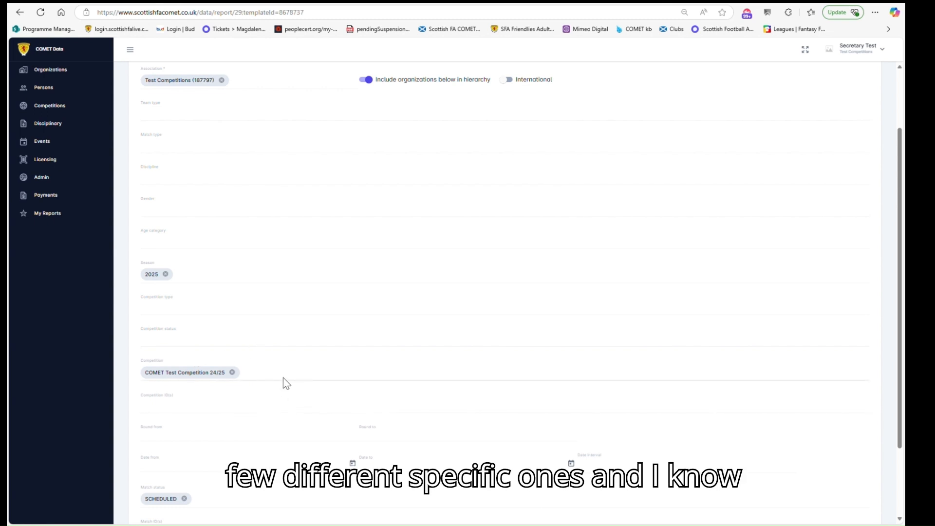
{"action": "scroll", "coordinate": [283, 378], "scroll_direction": "down", "scroll_amount": 1}
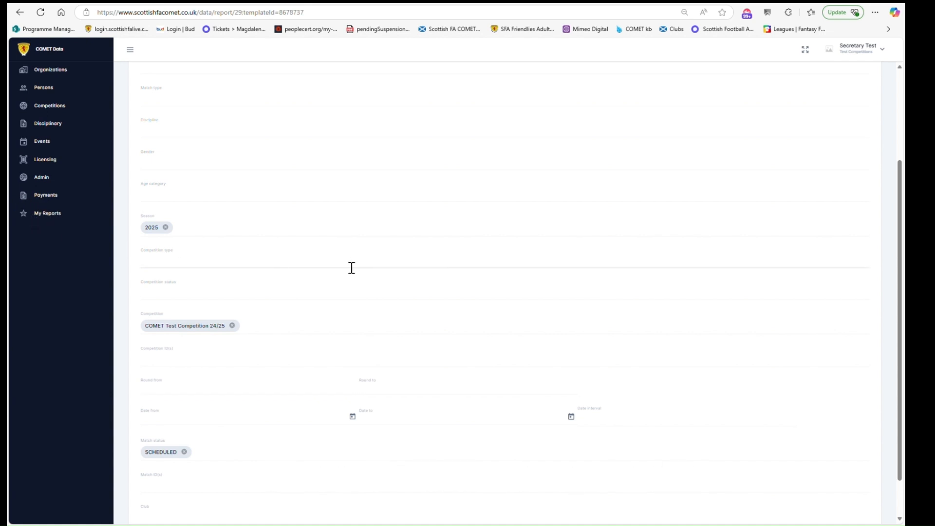
{"action": "scroll", "coordinate": [350, 268], "scroll_direction": "down", "scroll_amount": 1}
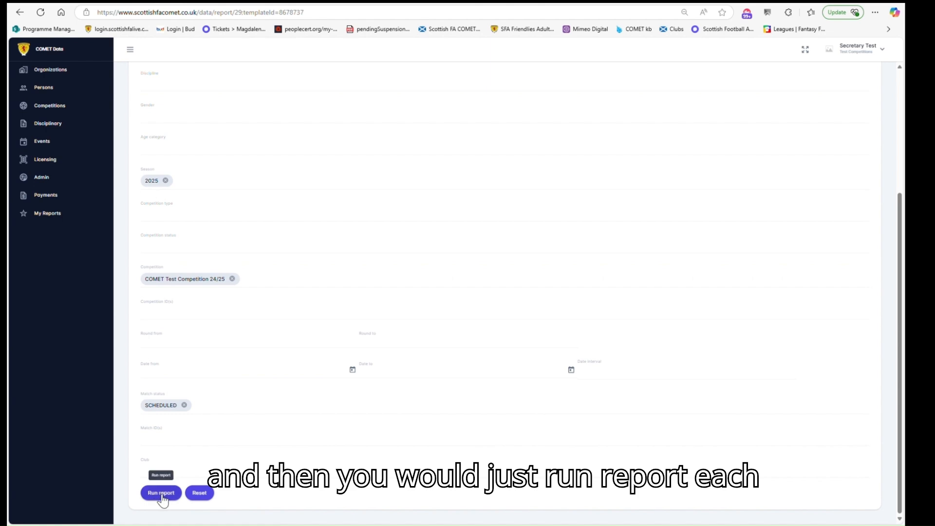